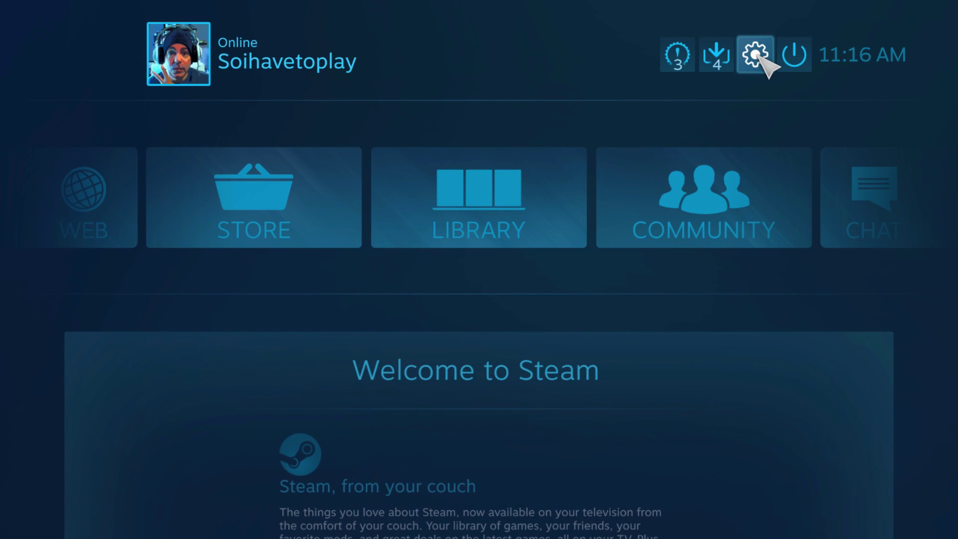
Step: Enable PlayStation Configuration Support in Controller Settings for the detected PS4 controller
click(760, 60)
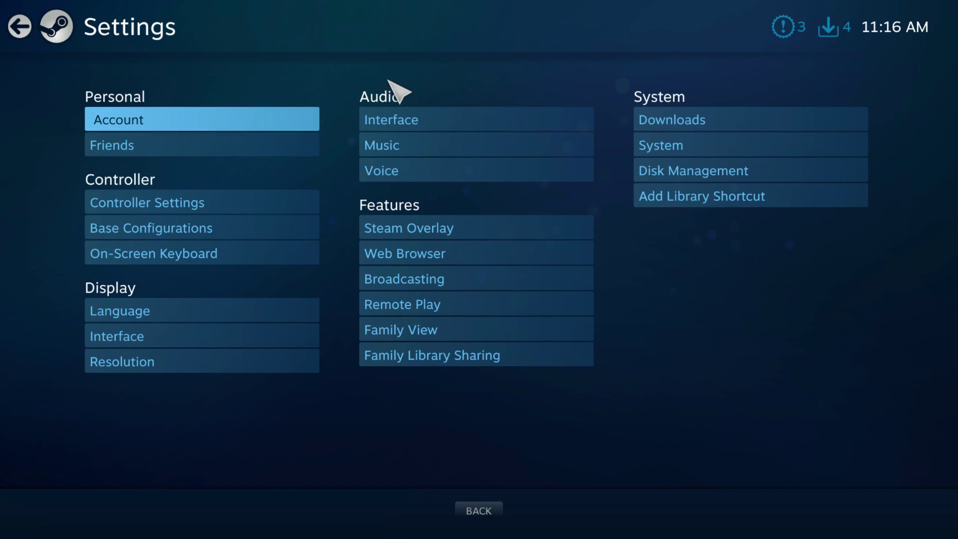
click(184, 206)
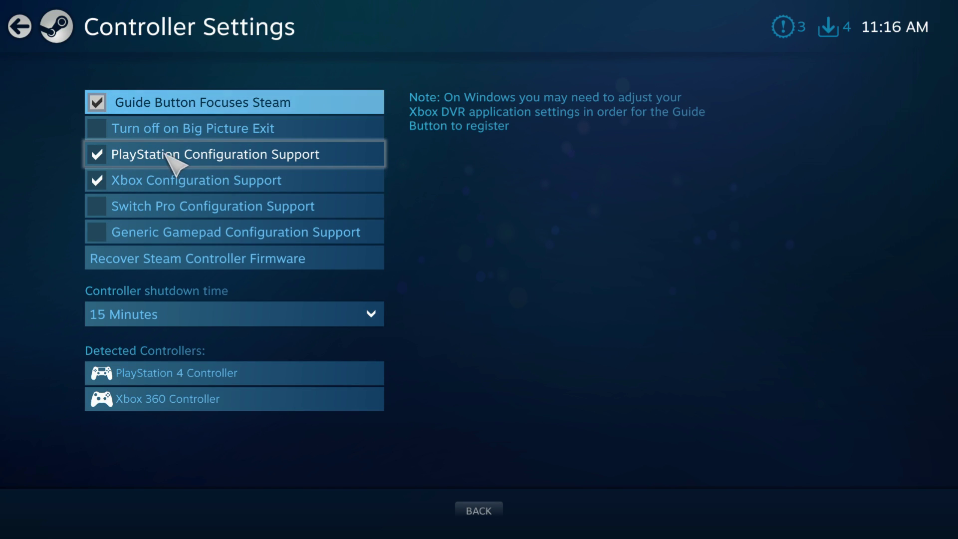
click(106, 158)
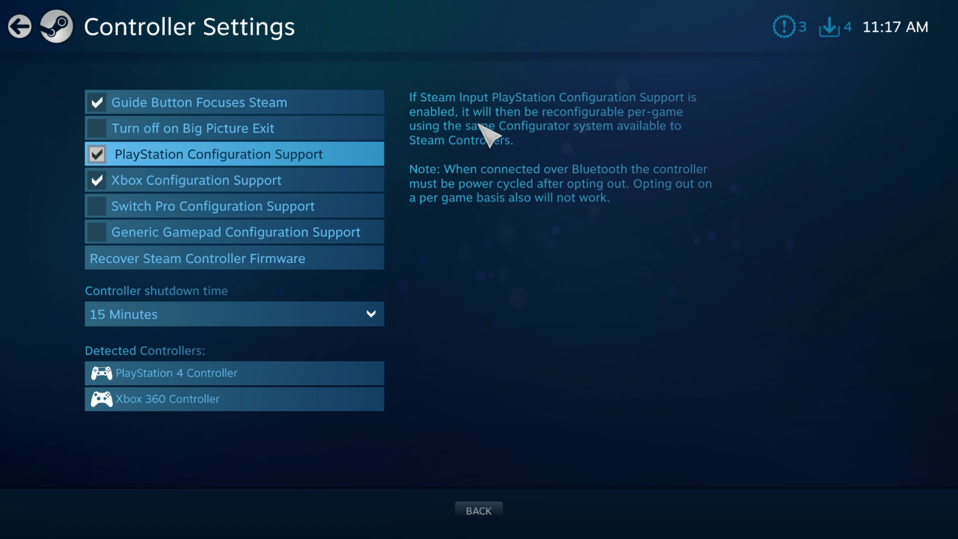
Step: Return to the home screen and open the Library, highlighting eFootball PES 2021
key(Escape)
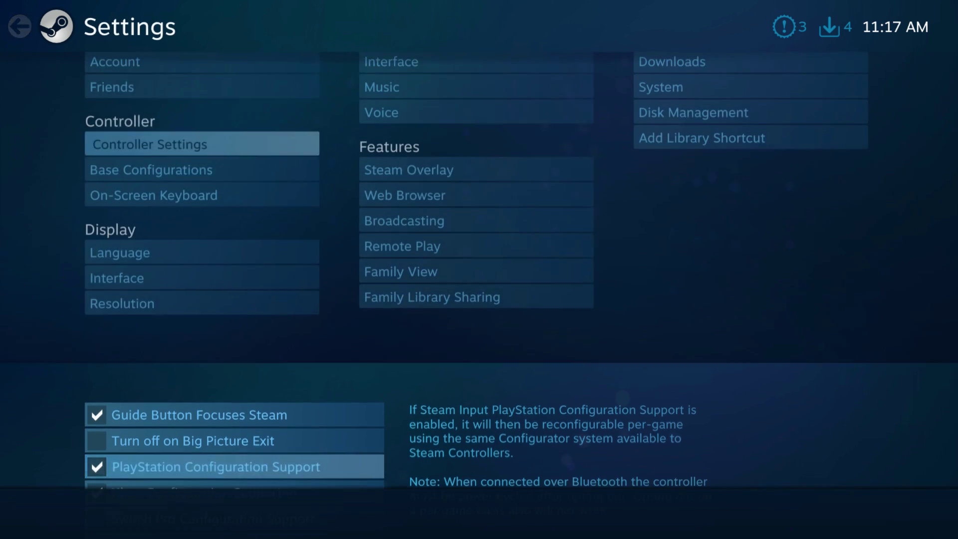
key(Escape)
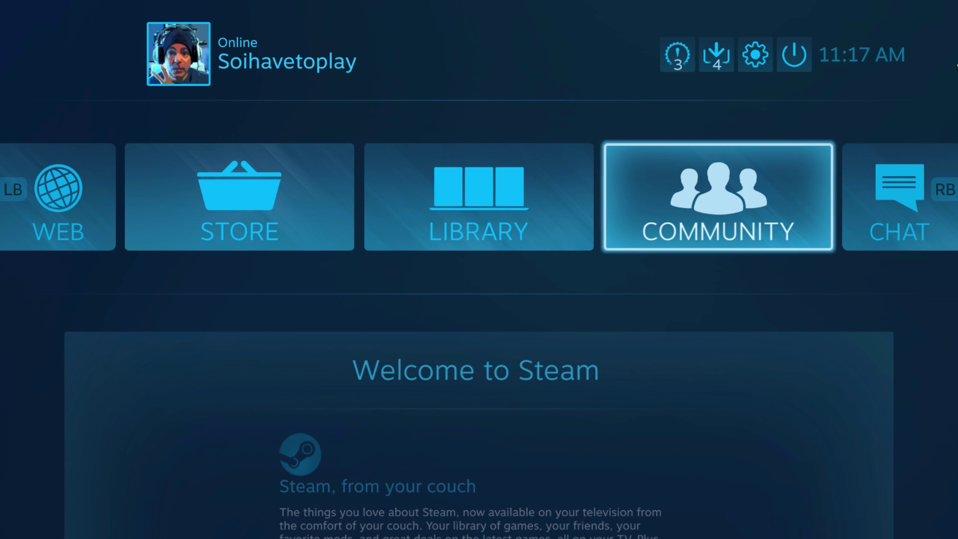
key(Left)
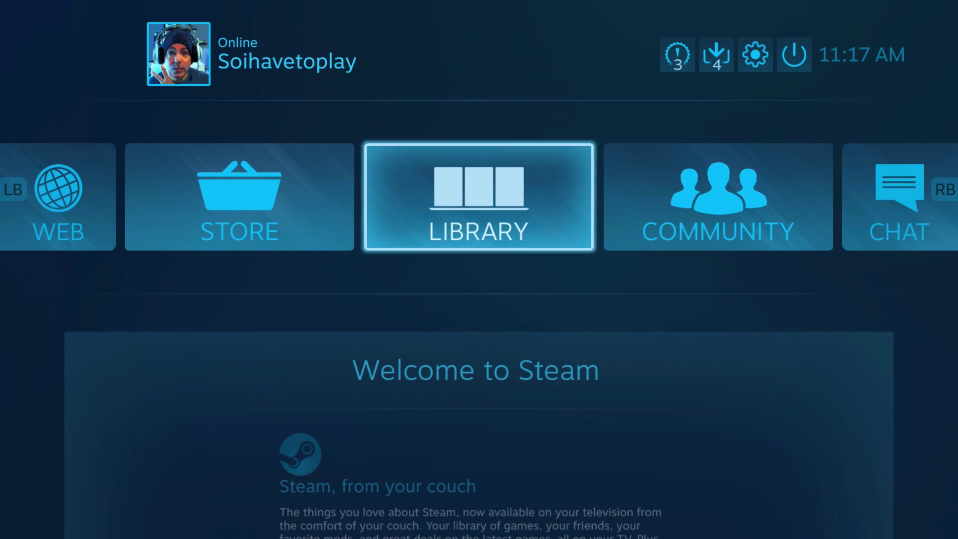
key(Return)
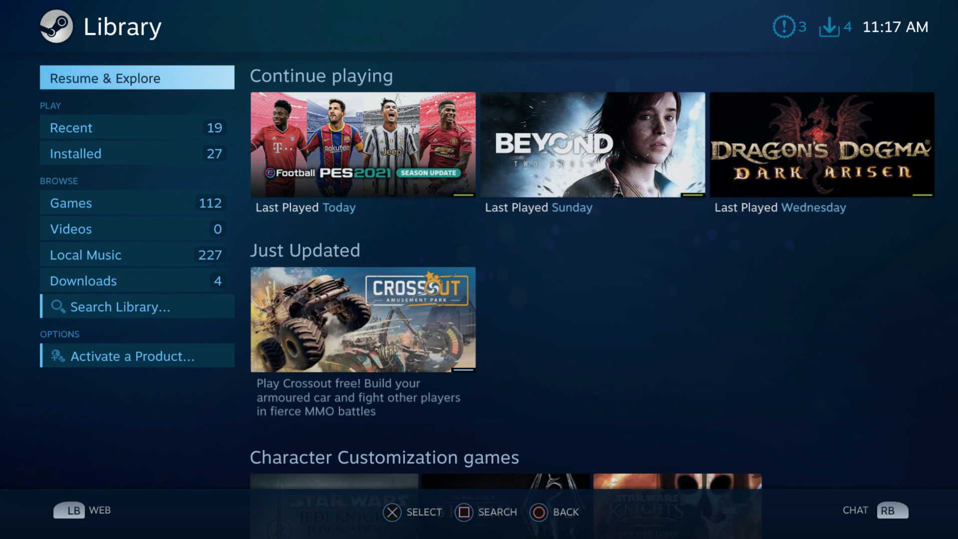
key(Right)
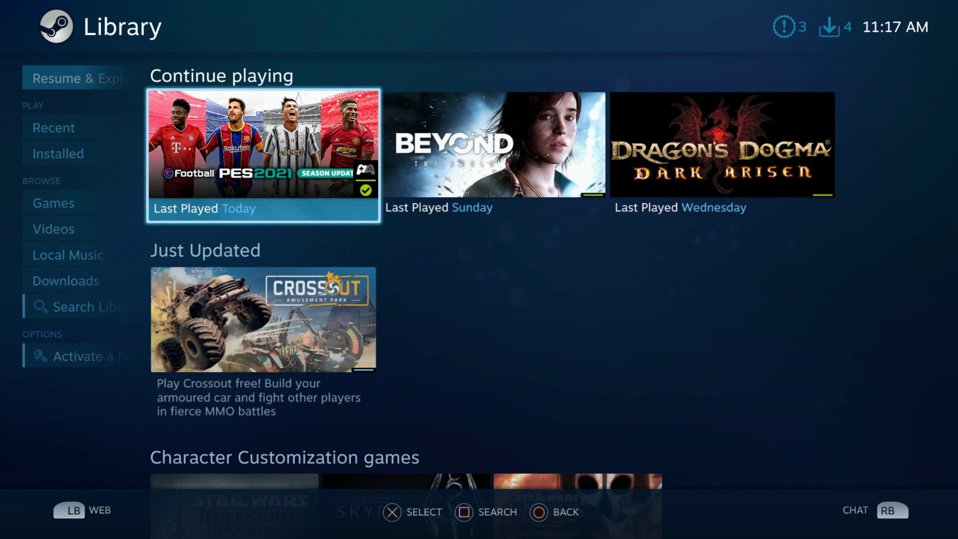
Step: Open the eFootball PES 2021 Season Update game page from the Library
key(Return)
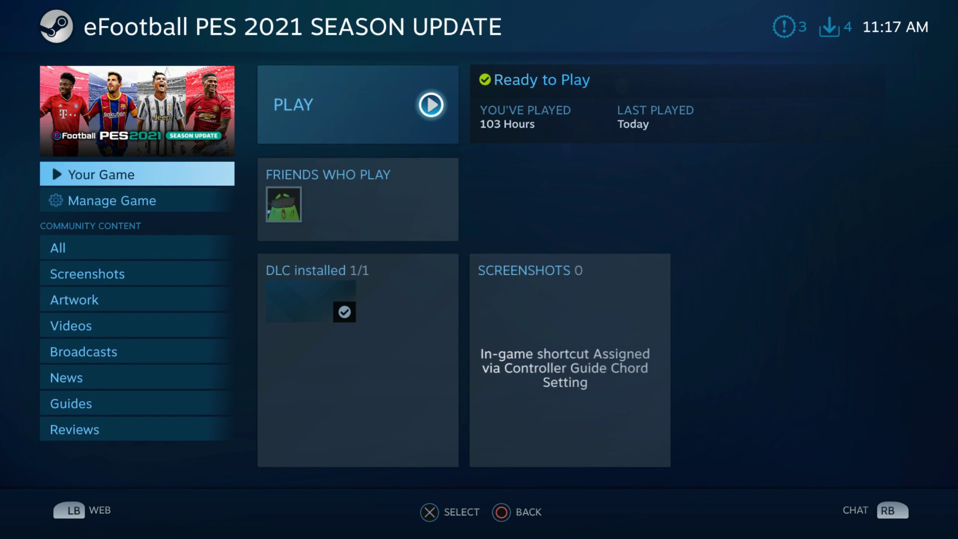